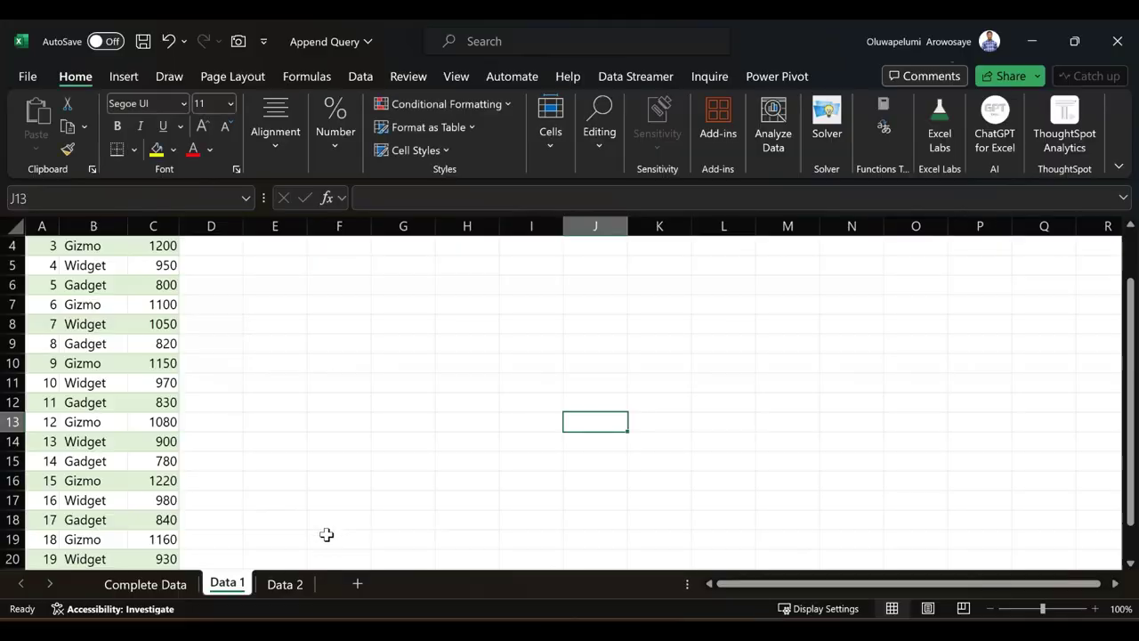
# Review the ID, Product and Sales tables on the Data 1, Data 2 and Complete Data sheets
pyautogui.scroll(1, 140, 364)
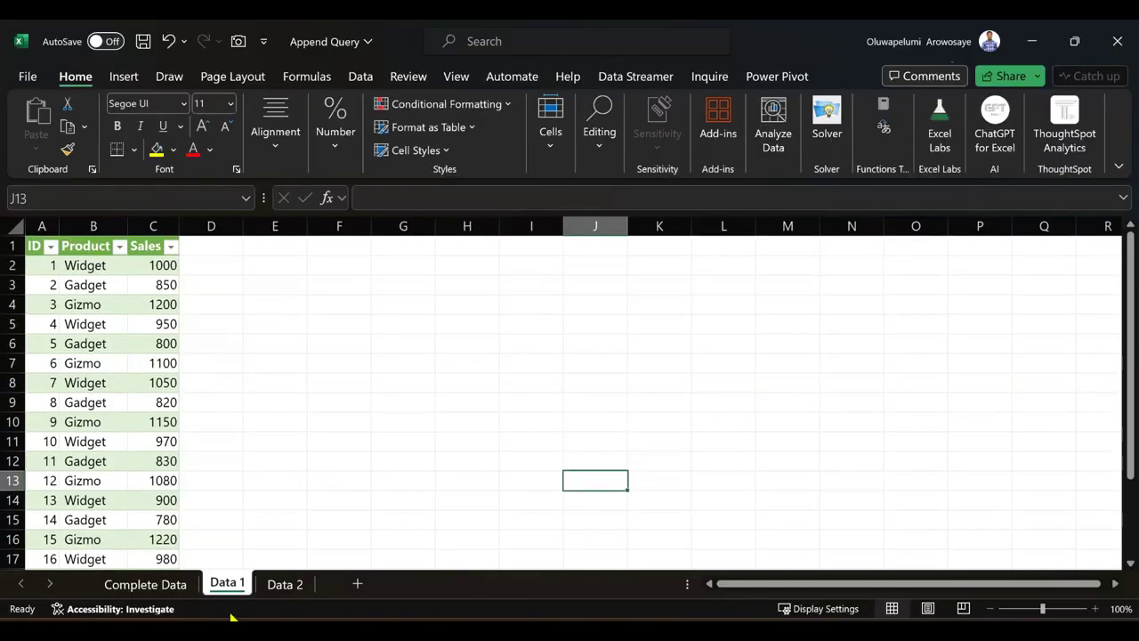
pyautogui.click(283, 587)
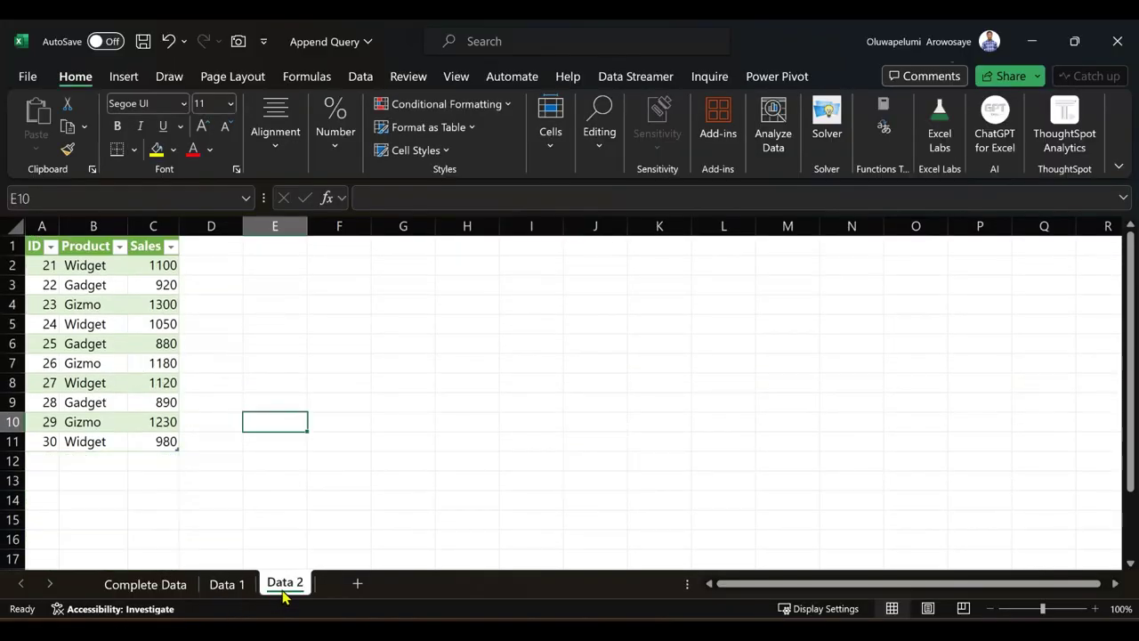
pyautogui.click(229, 584)
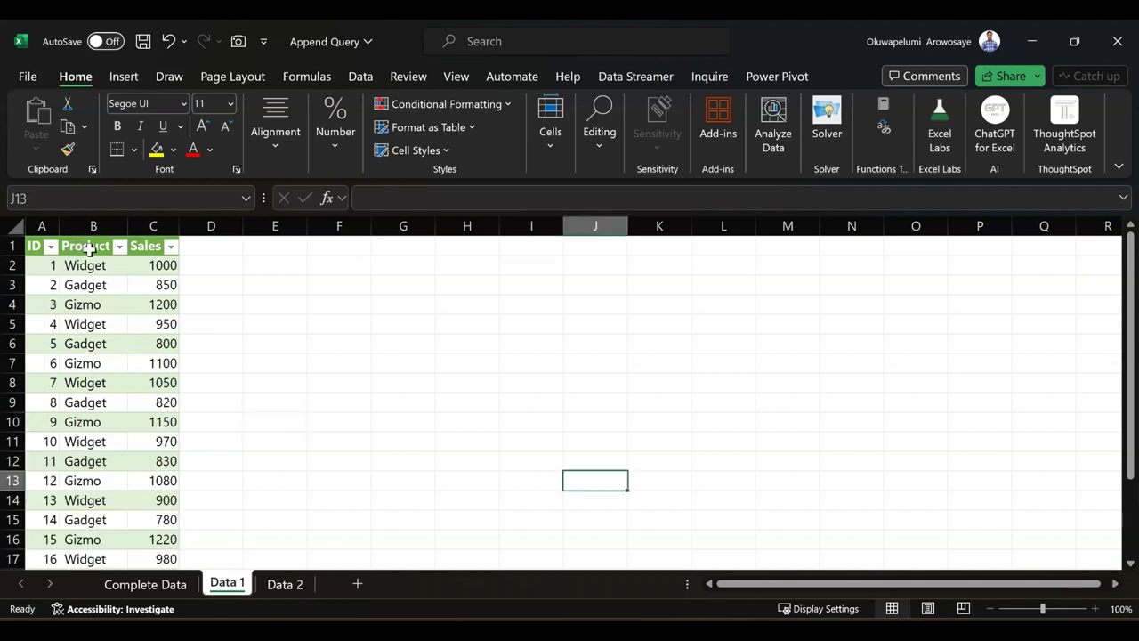
pyautogui.click(287, 583)
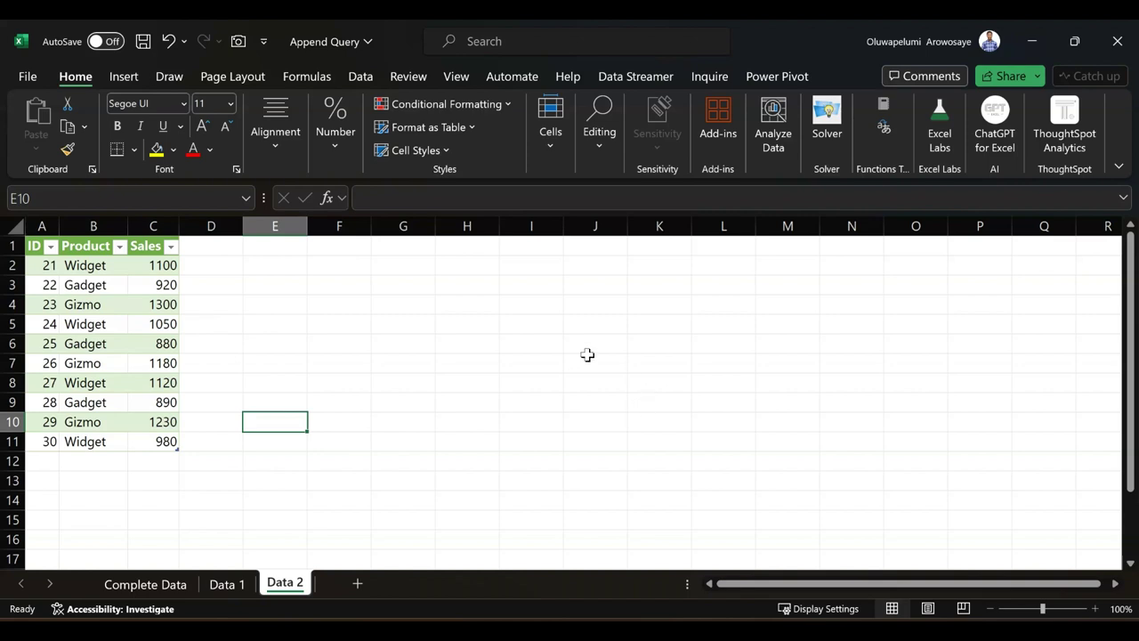
pyautogui.click(165, 583)
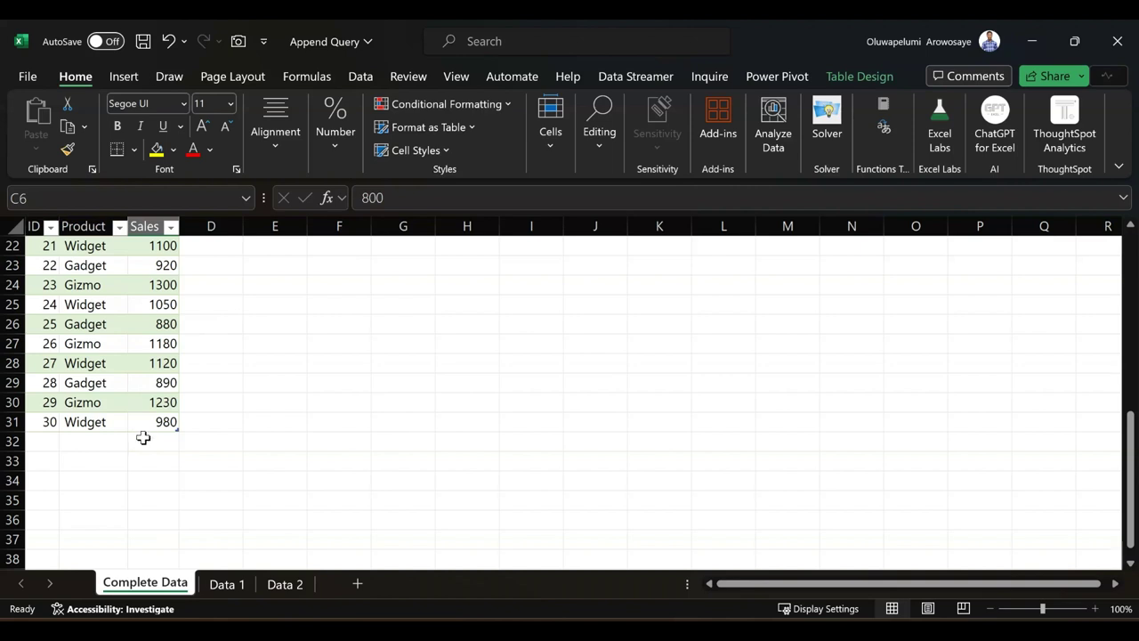
pyautogui.scroll(7, 142, 437)
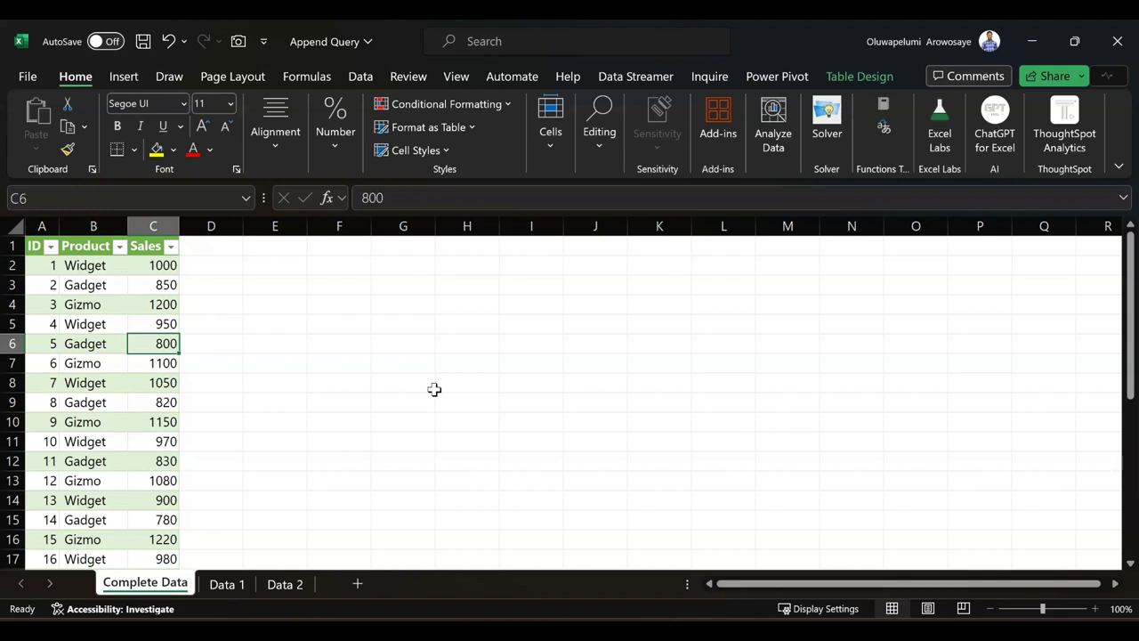
pyautogui.click(228, 584)
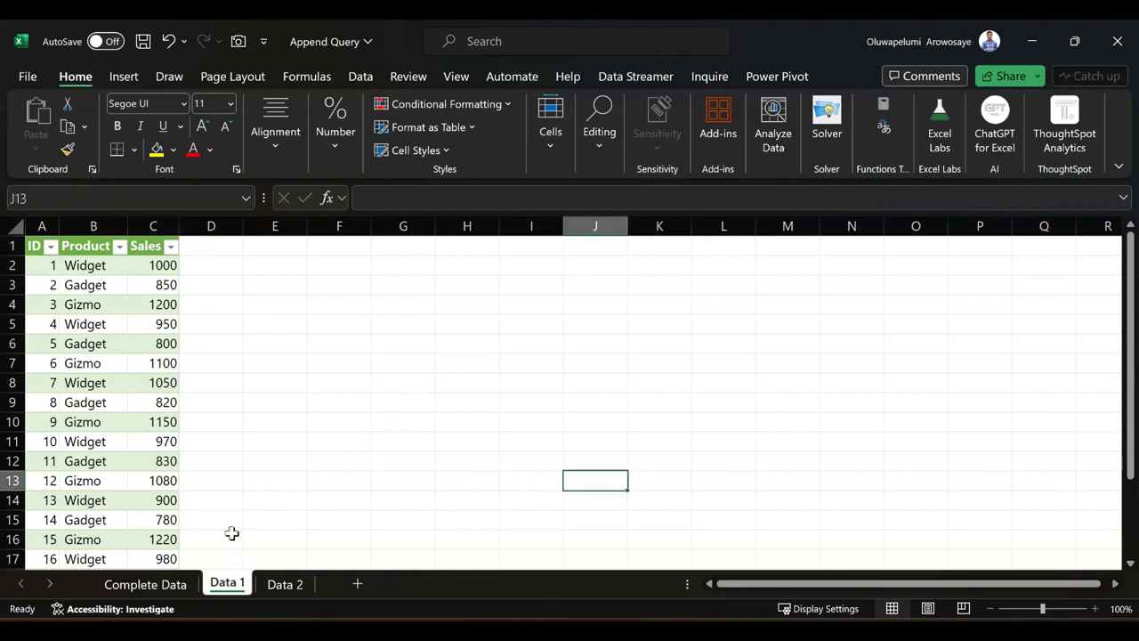
pyautogui.click(286, 585)
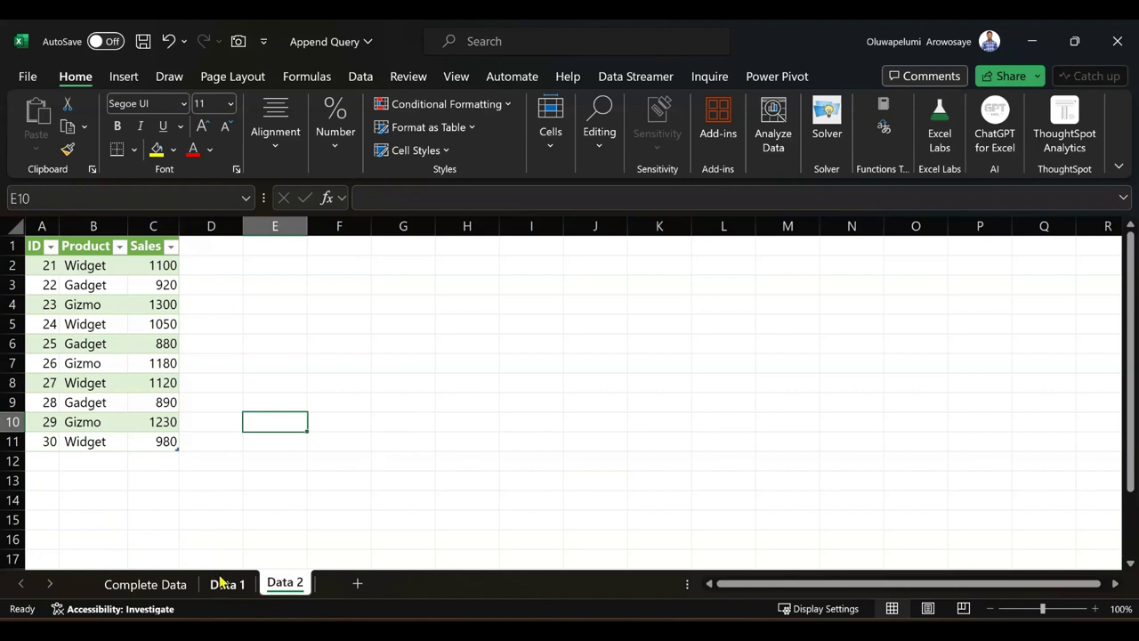
# Open the Power Query Editor and connect to the Excel workbook File - Append Query in the Downloads folder as a new source
pyautogui.hotkey('alt', 'F12')
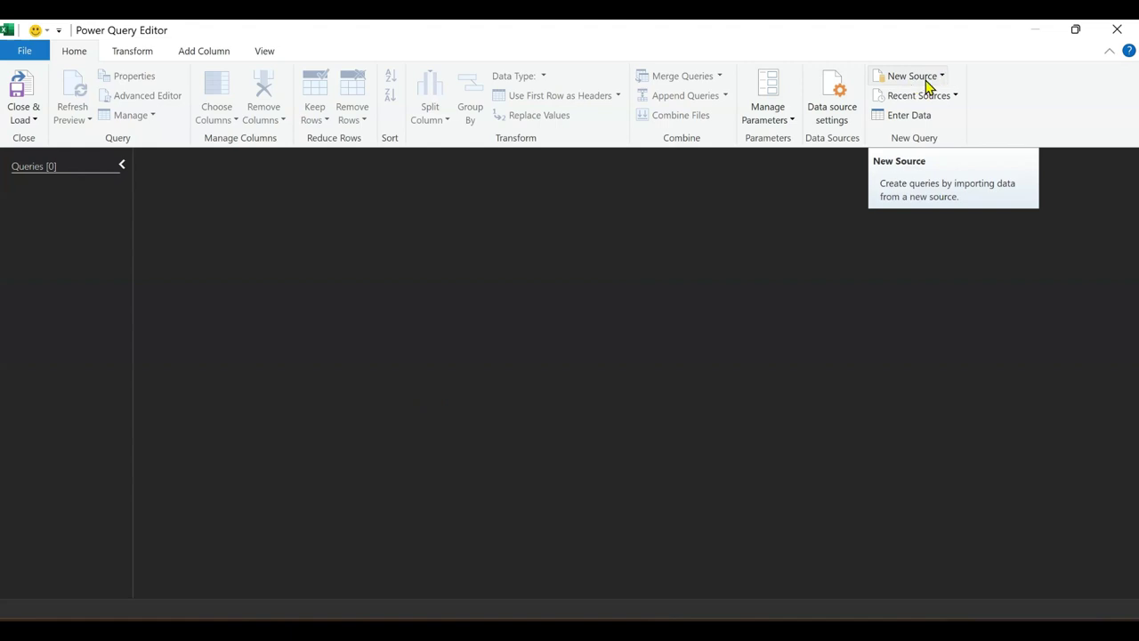
pyautogui.click(943, 78)
pyautogui.moveTo(951, 100)
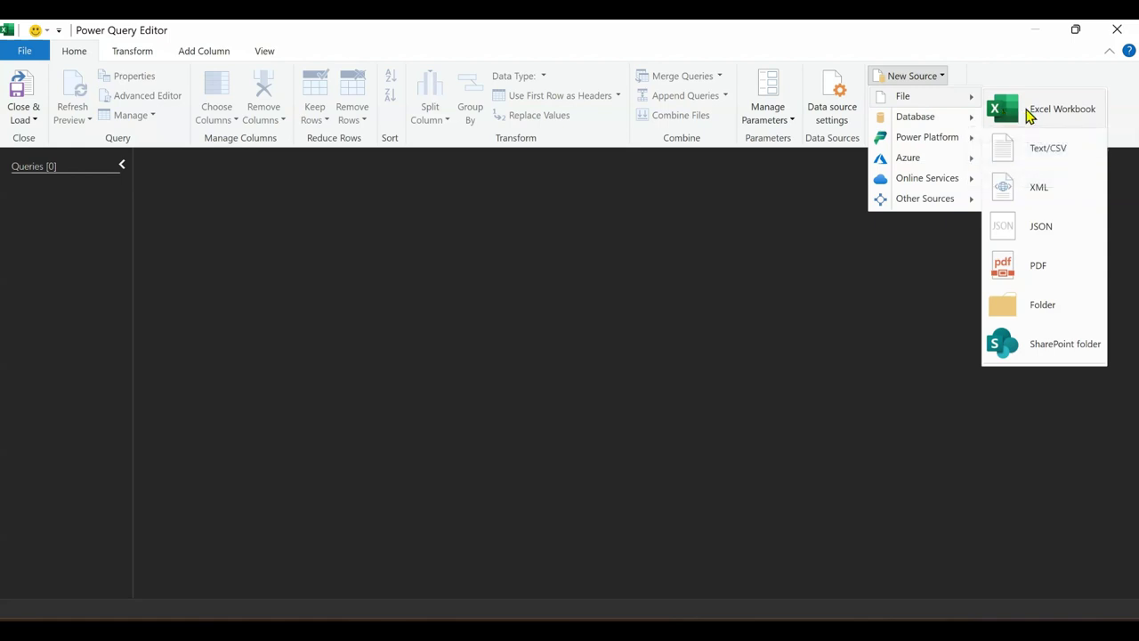
pyautogui.click(1006, 114)
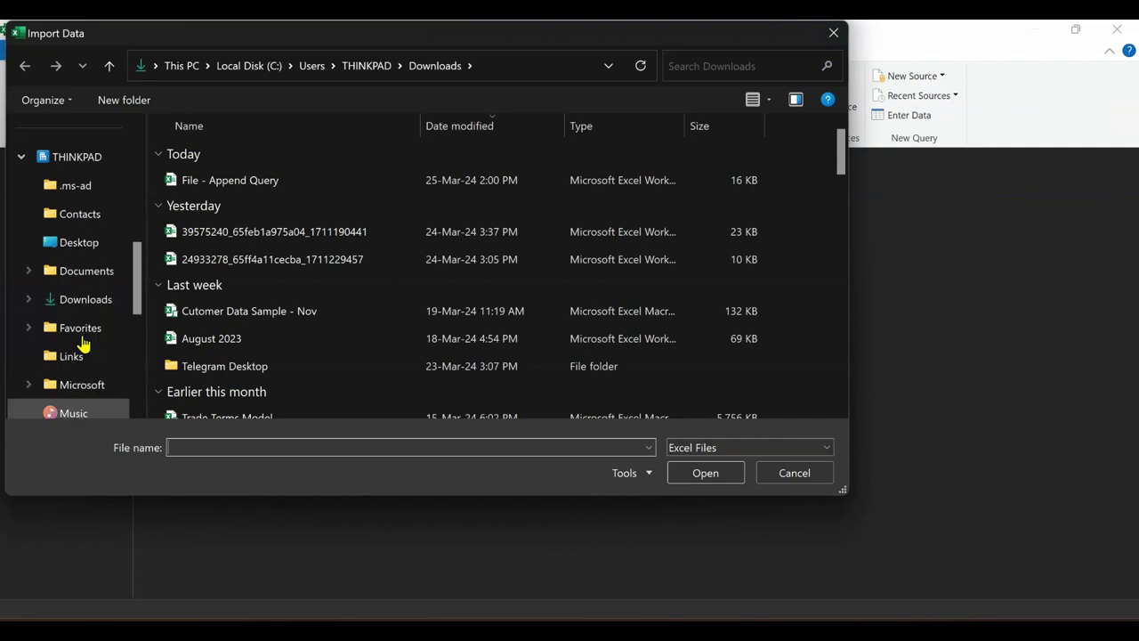
pyautogui.click(79, 300)
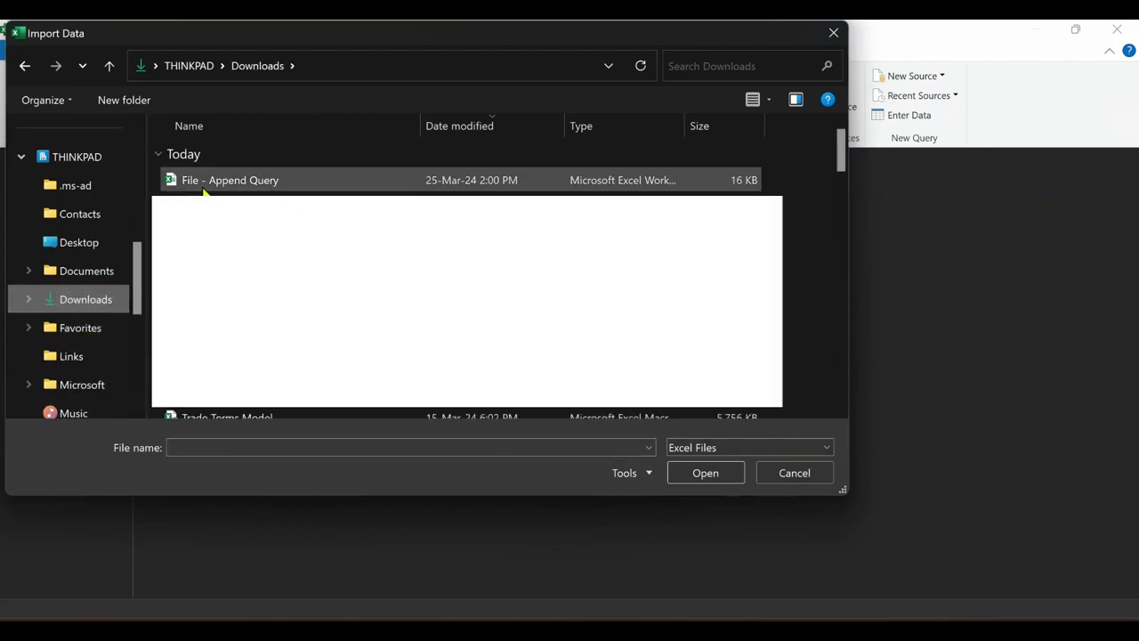
pyautogui.click(240, 188)
pyautogui.click(712, 473)
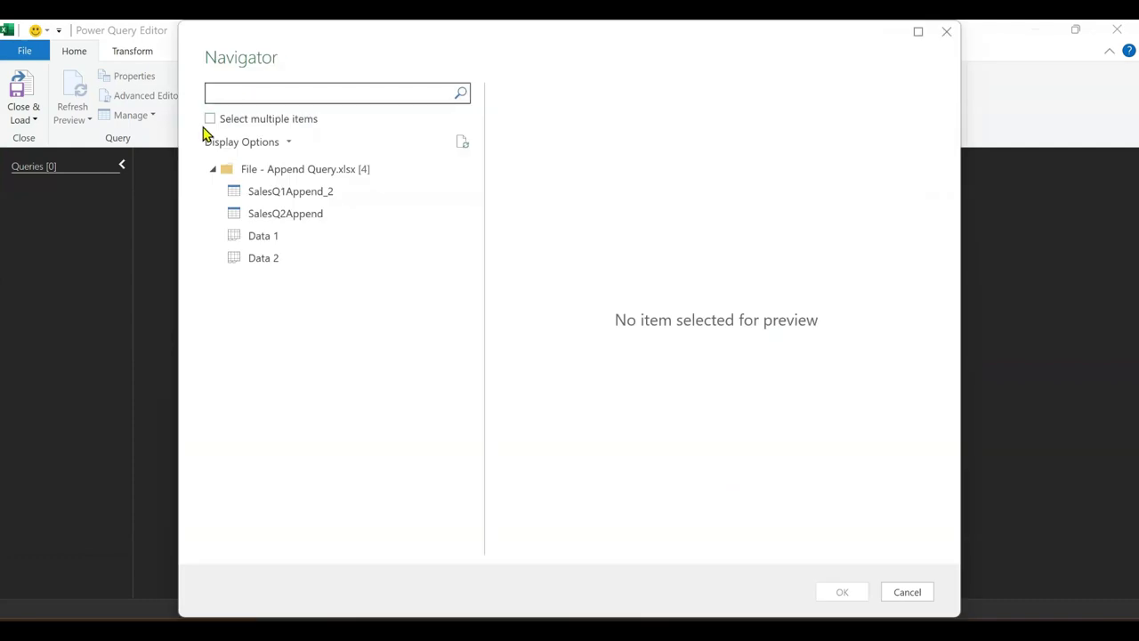
# Import the Data 1 and Data 2 sheets together as queries and preview the rows of both
pyautogui.click(211, 121)
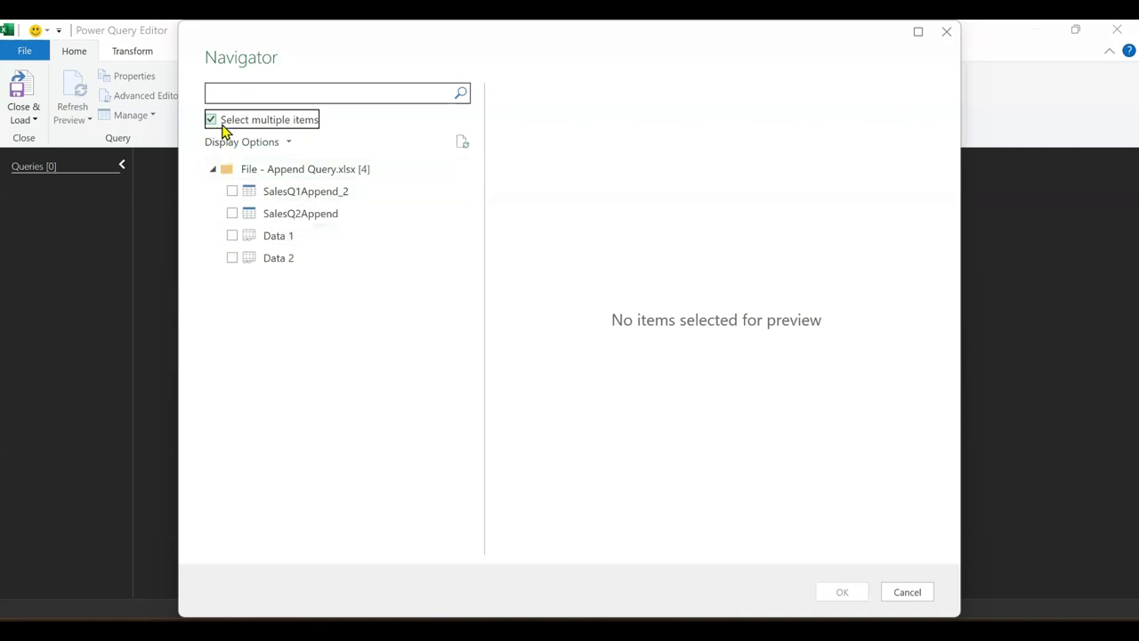
pyautogui.click(235, 239)
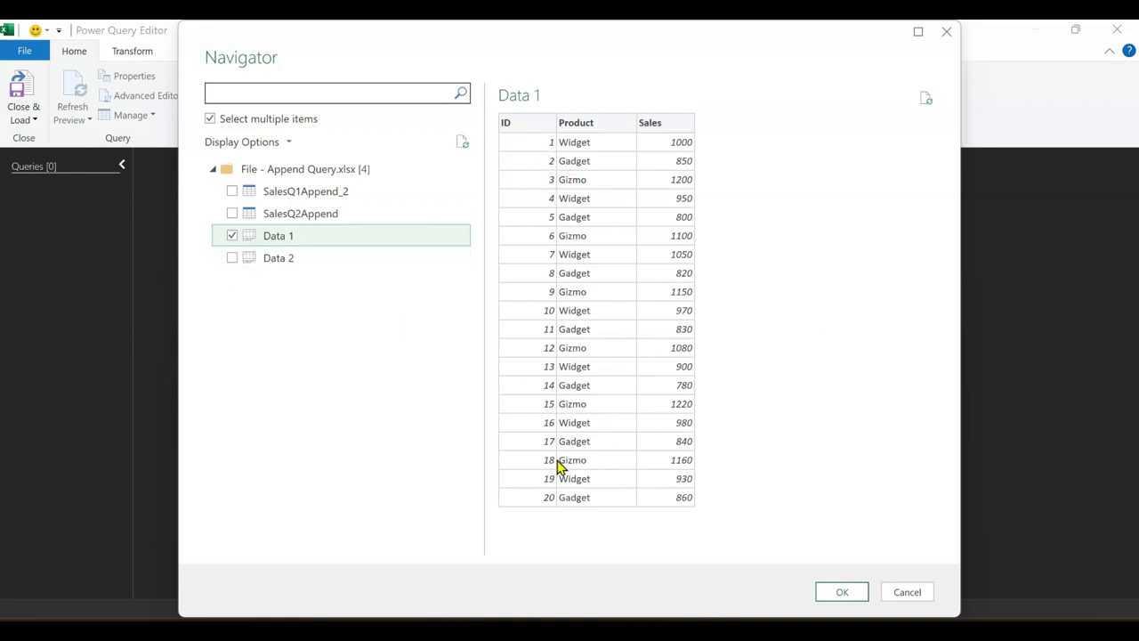
pyautogui.click(233, 260)
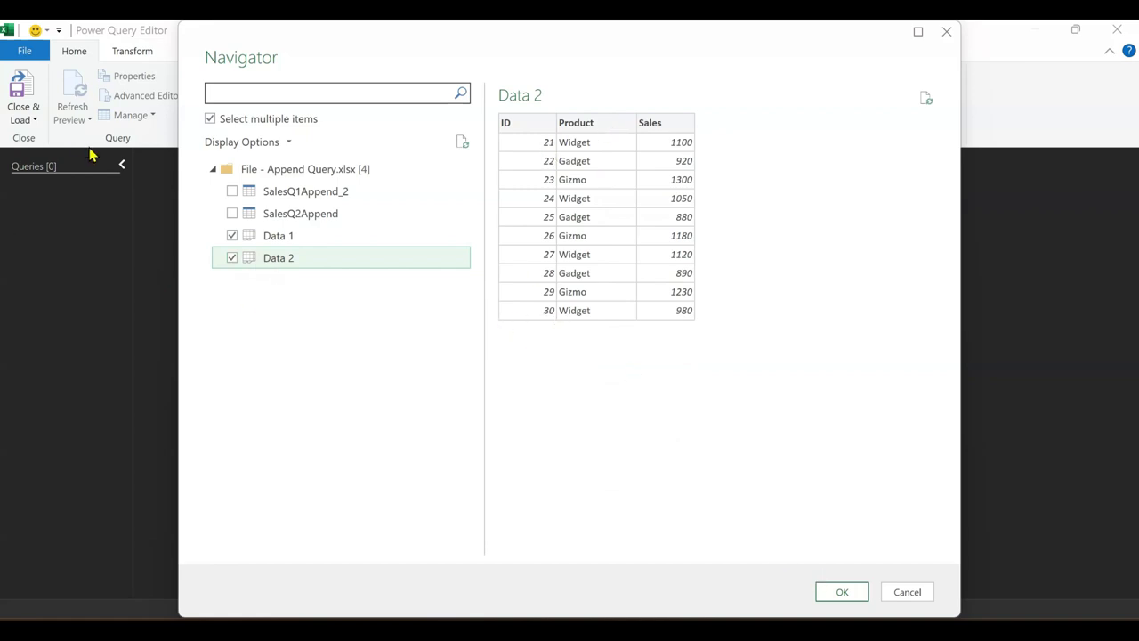
pyautogui.click(840, 592)
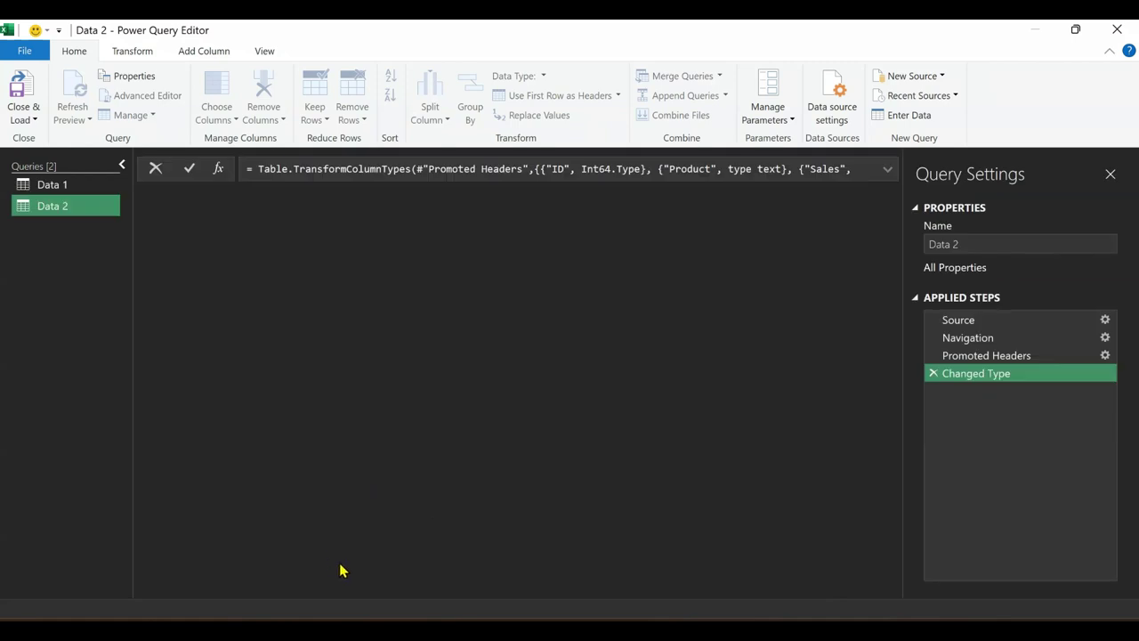
pyautogui.click(54, 185)
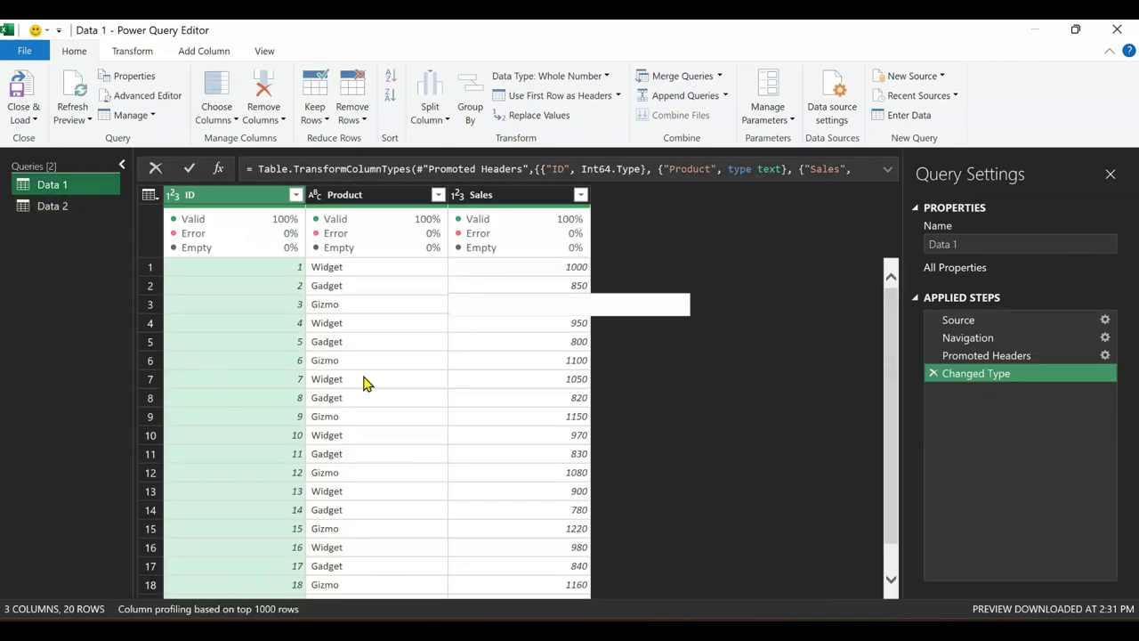
pyautogui.scroll(-1, 361, 382)
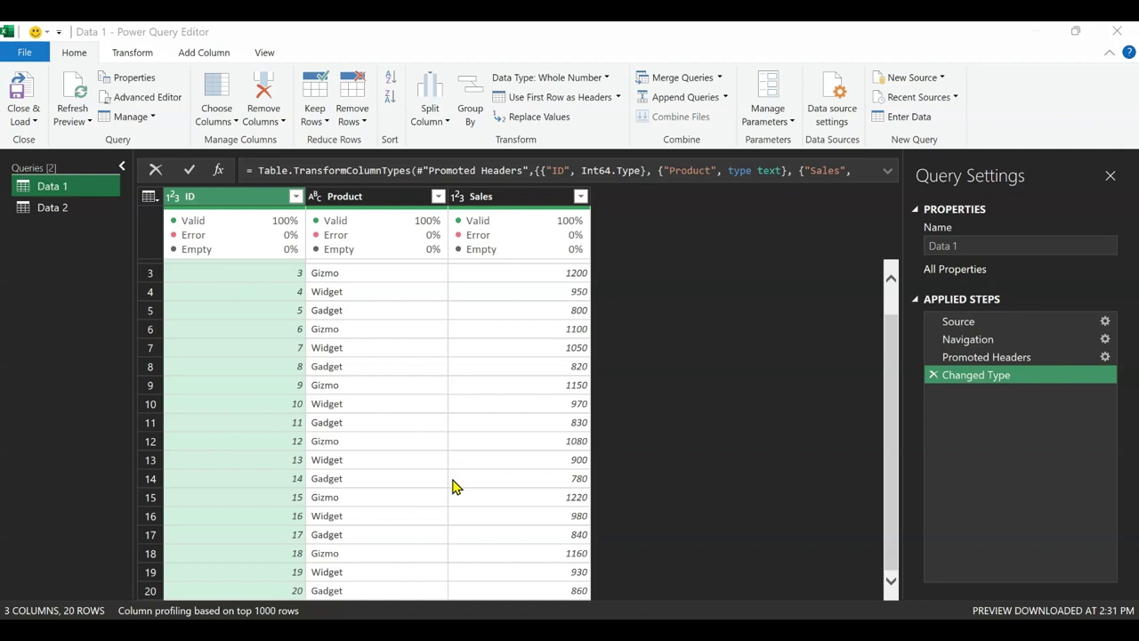
pyautogui.click(62, 209)
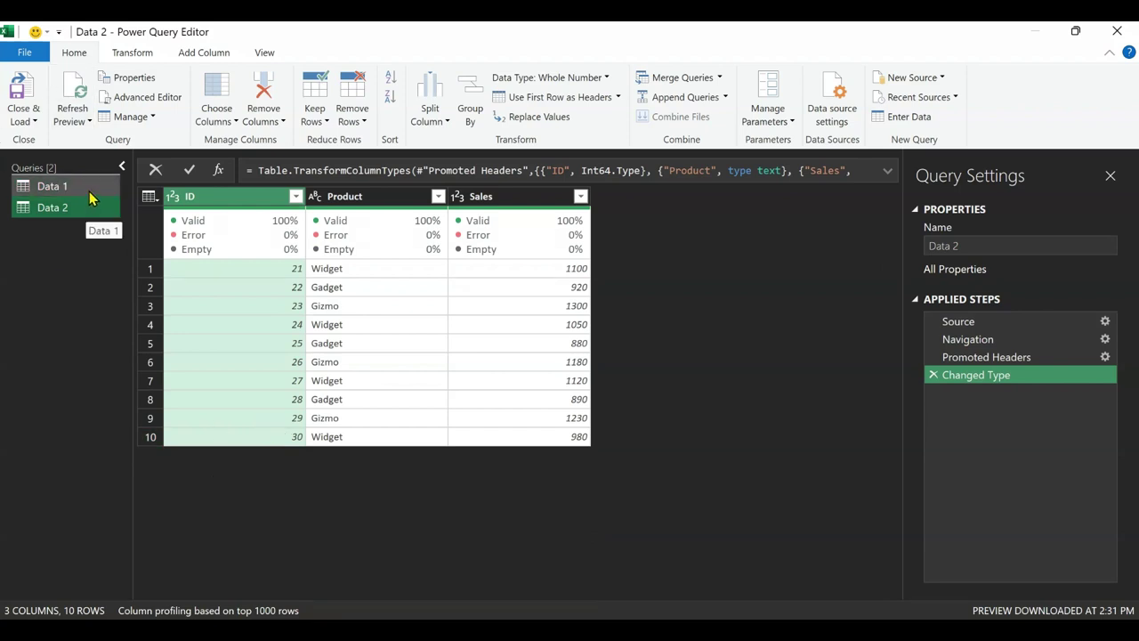
# Append two tables as a new query, with Data 1 as the first table and Data 2 as the second
pyautogui.click(89, 191)
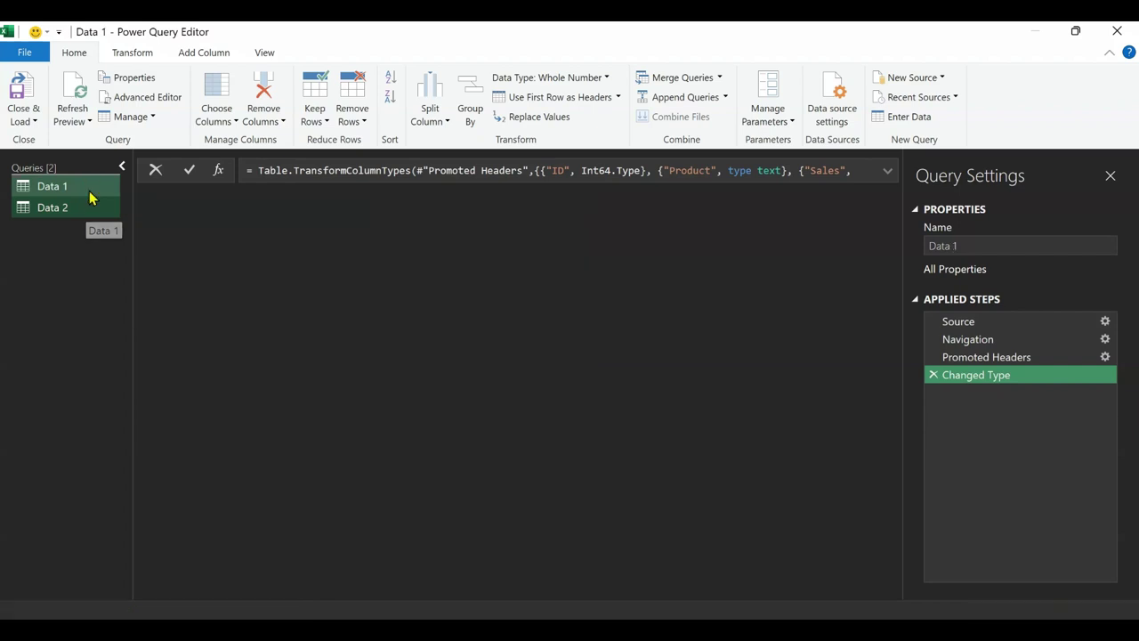
pyautogui.click(725, 98)
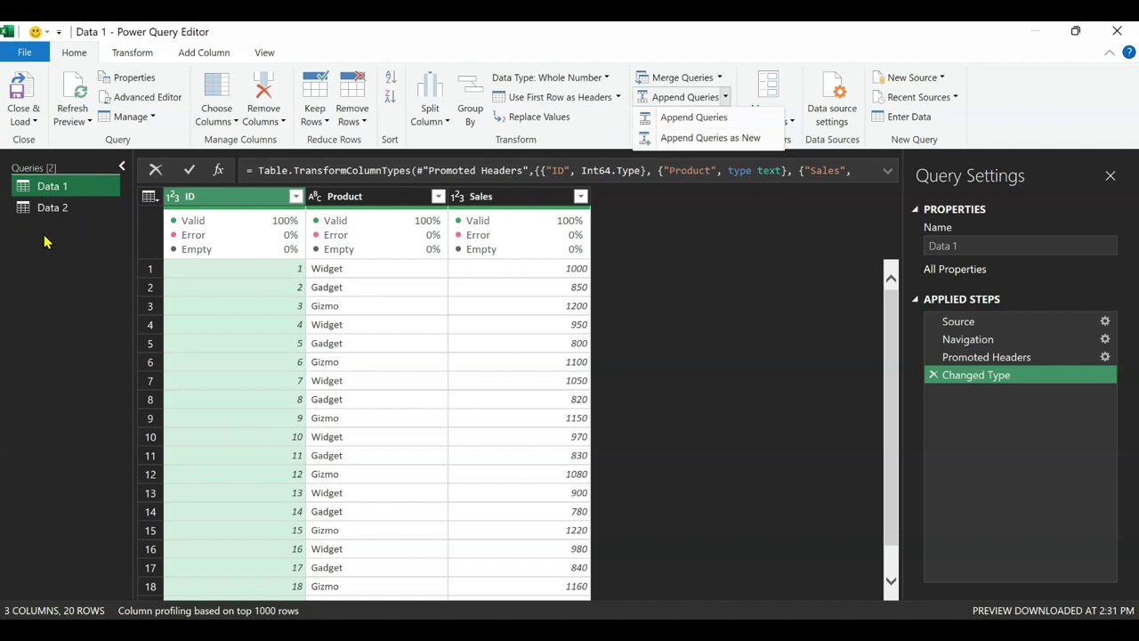
pyautogui.click(710, 139)
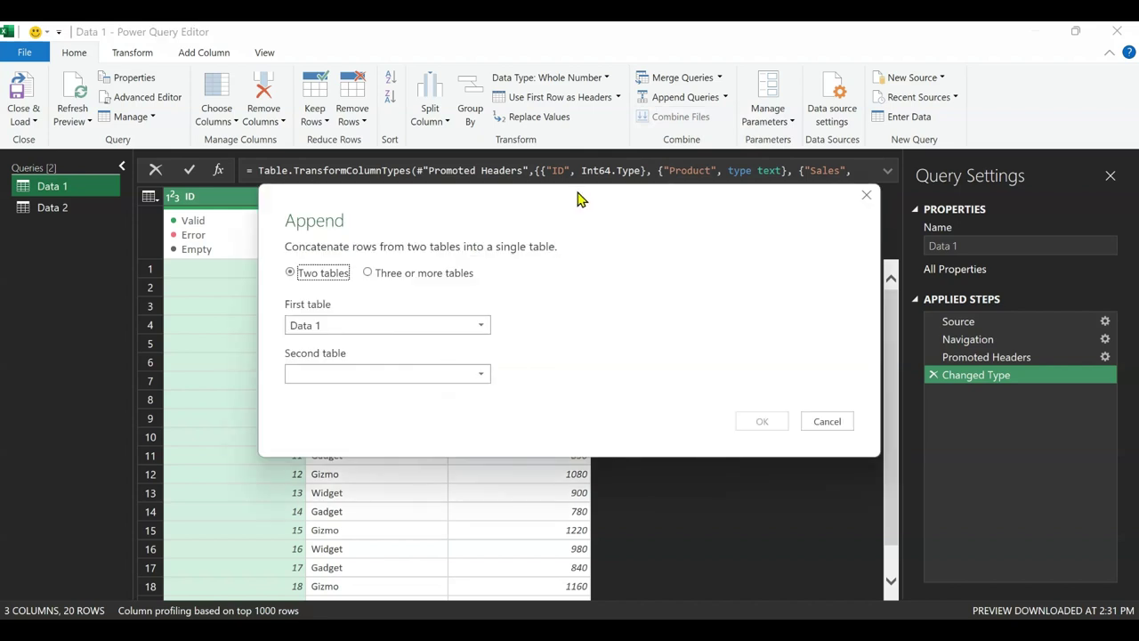
pyautogui.moveTo(579, 199); pyautogui.dragTo(562, 134)
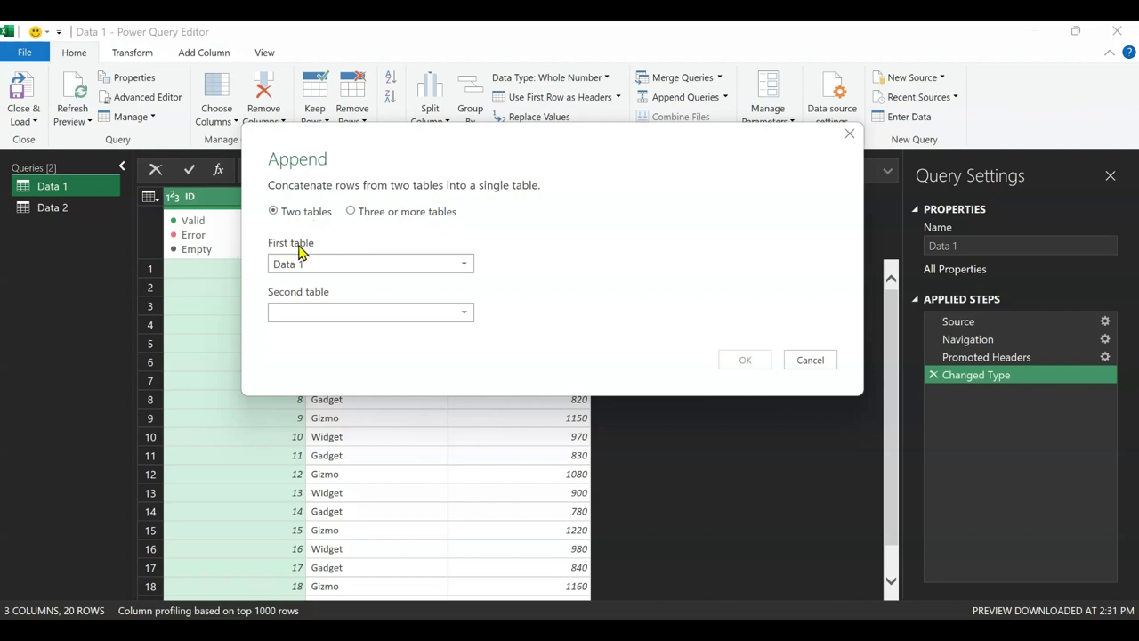
pyautogui.click(355, 316)
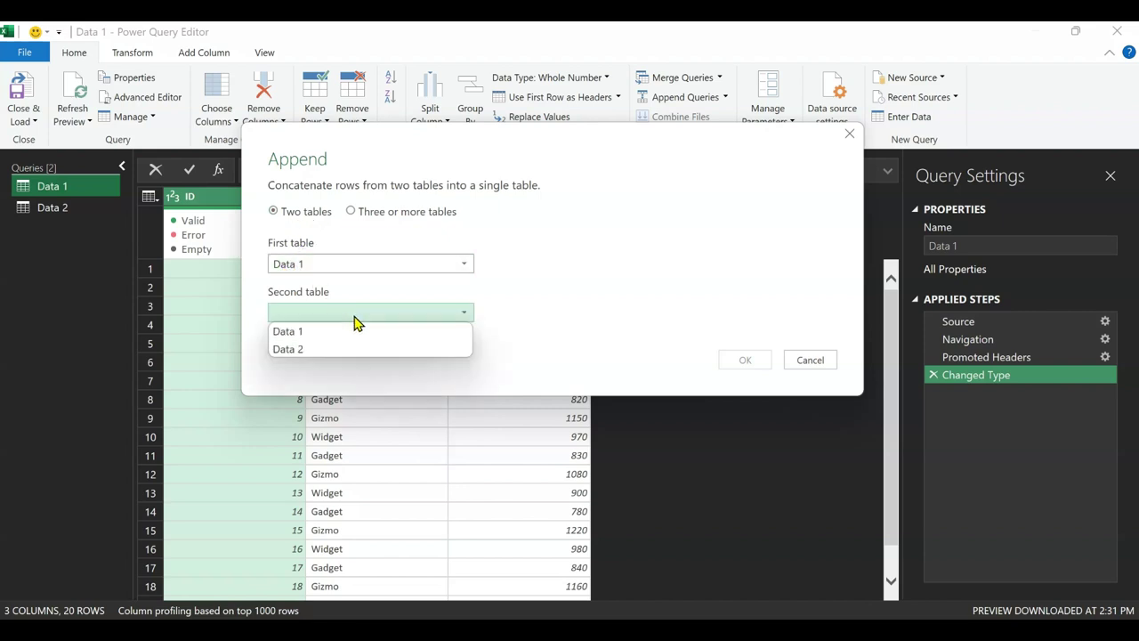
pyautogui.click(319, 348)
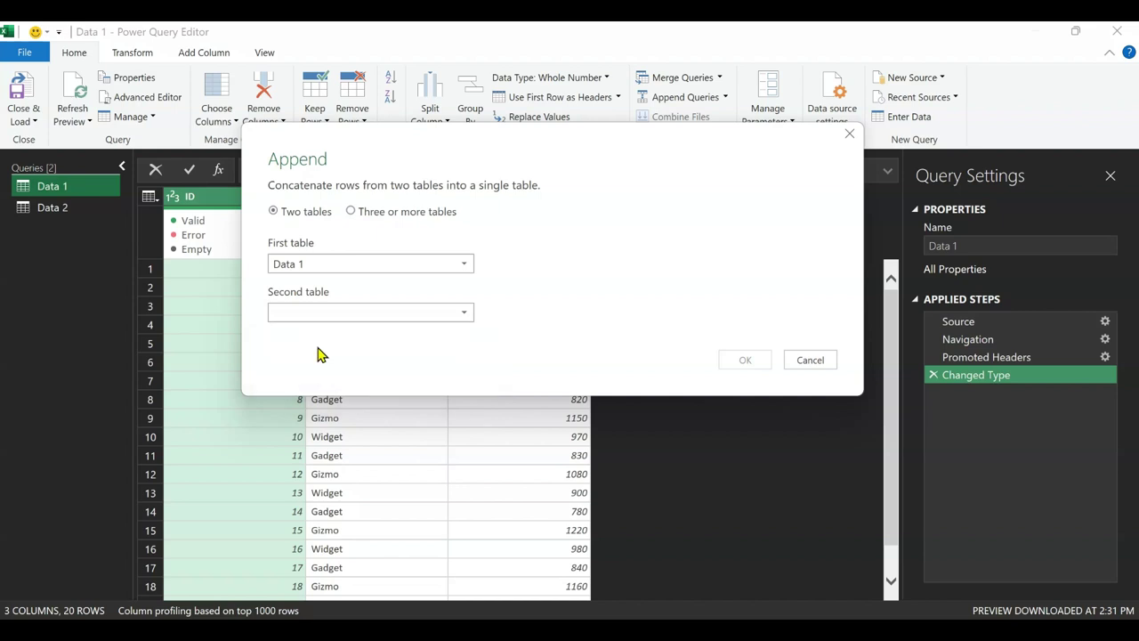
pyautogui.click(340, 316)
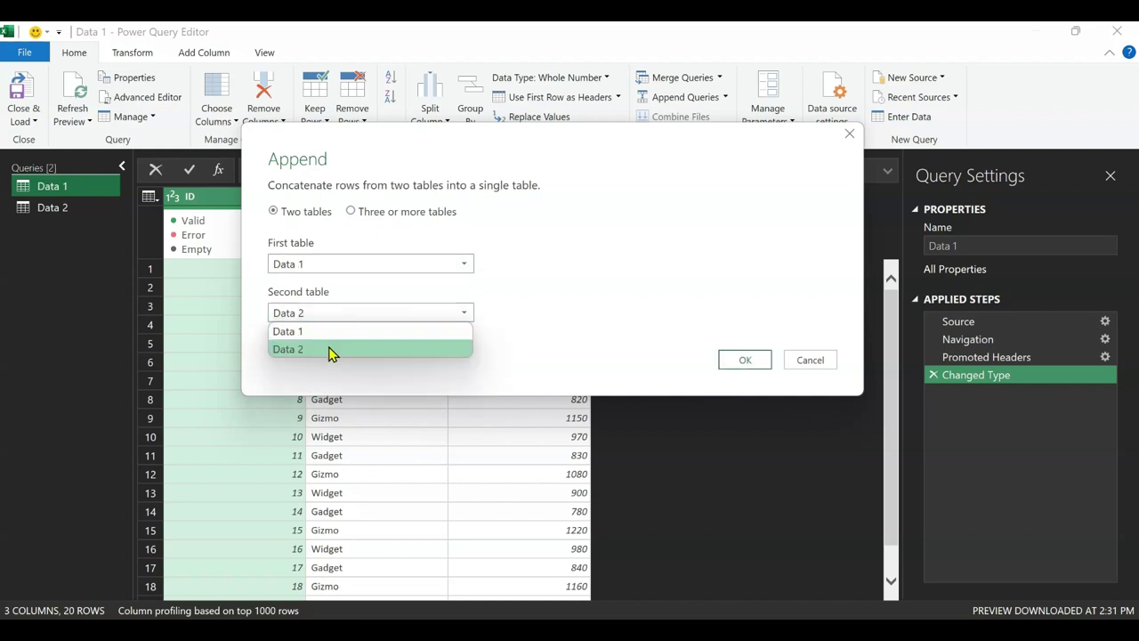
pyautogui.click(330, 352)
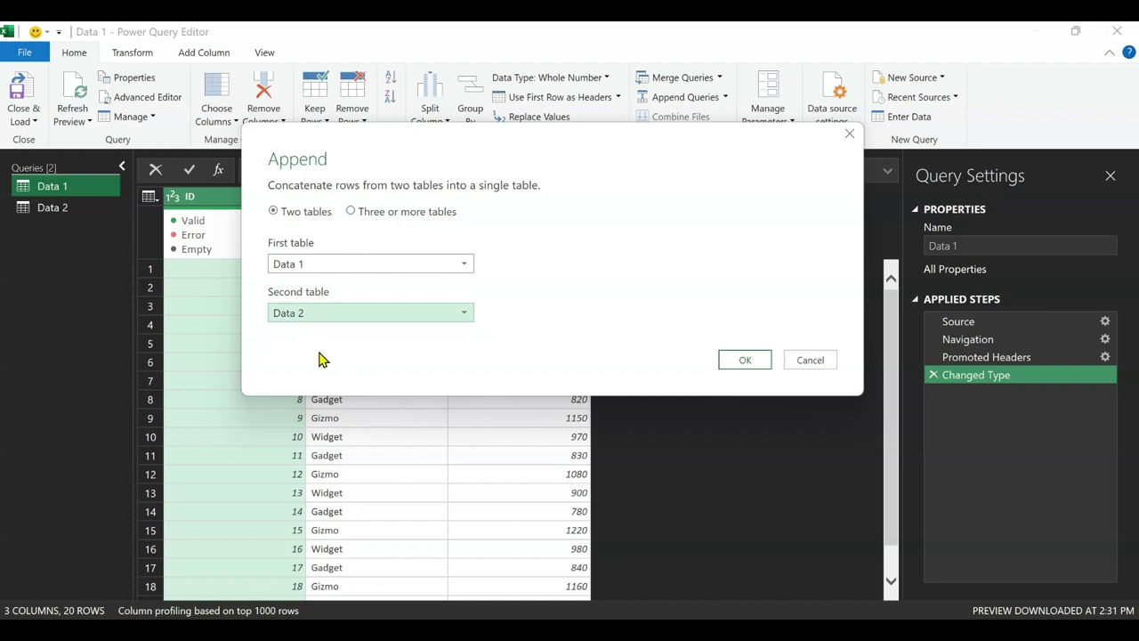
pyautogui.click(755, 365)
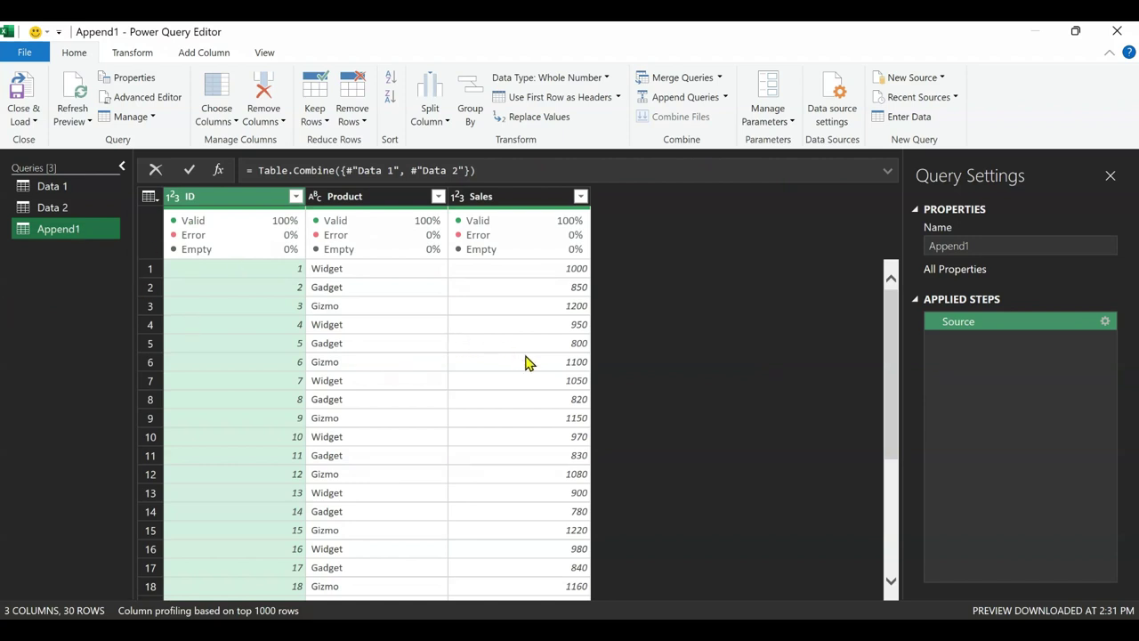
# Examine the rows of the appended query and compare its column headers with those of Data 1 and Data 2
pyautogui.scroll(-4, 526, 363)
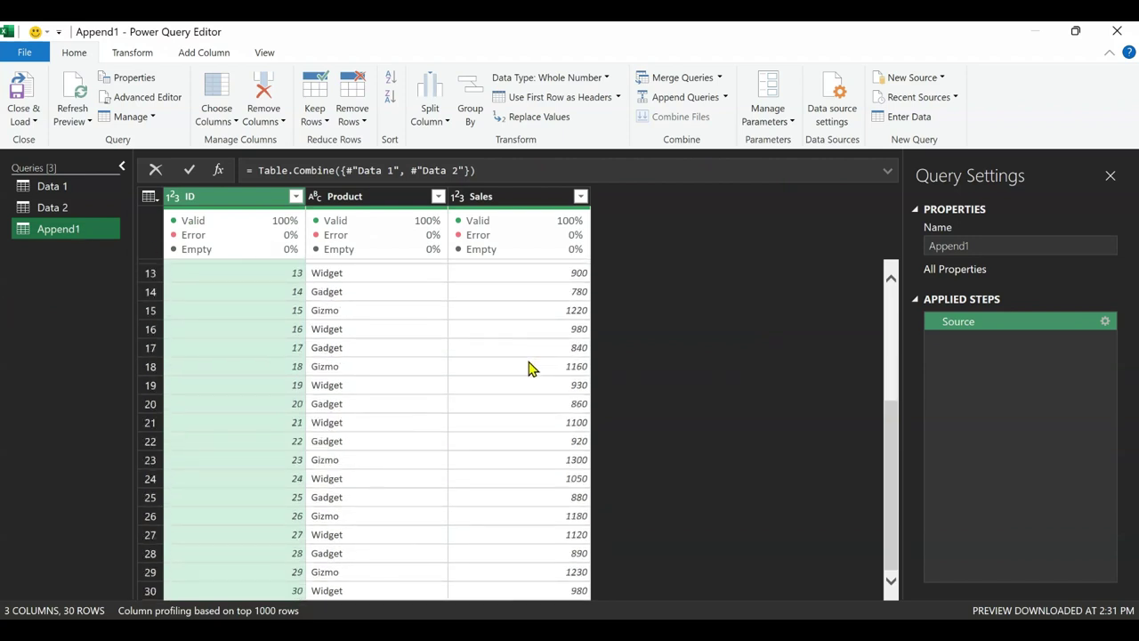
pyautogui.scroll(4, 529, 368)
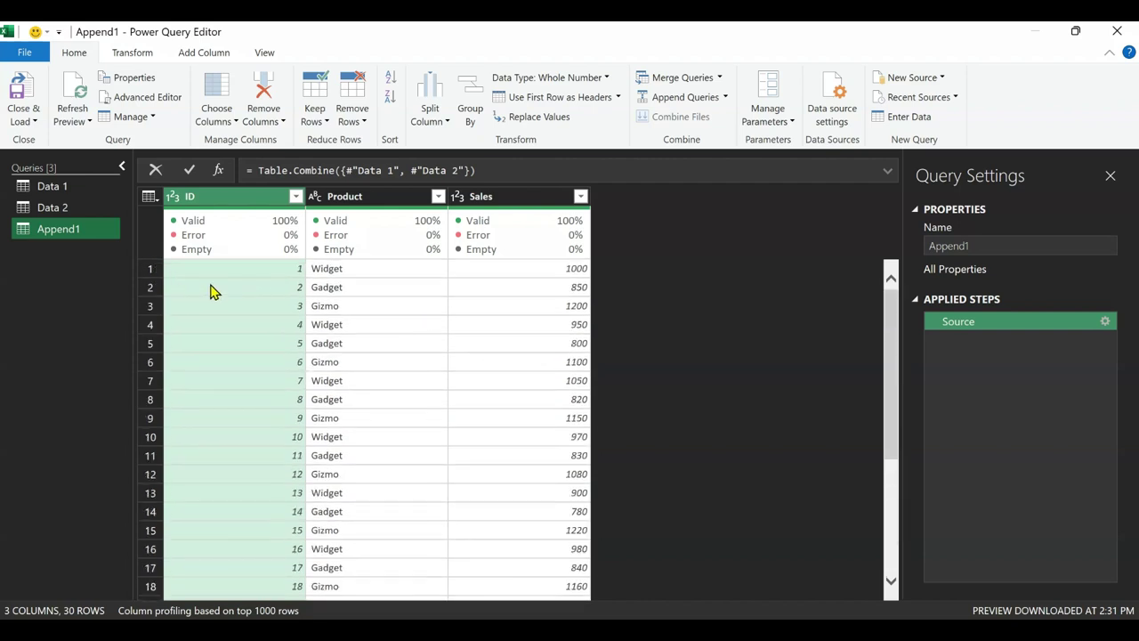
pyautogui.scroll(-4, 478, 424)
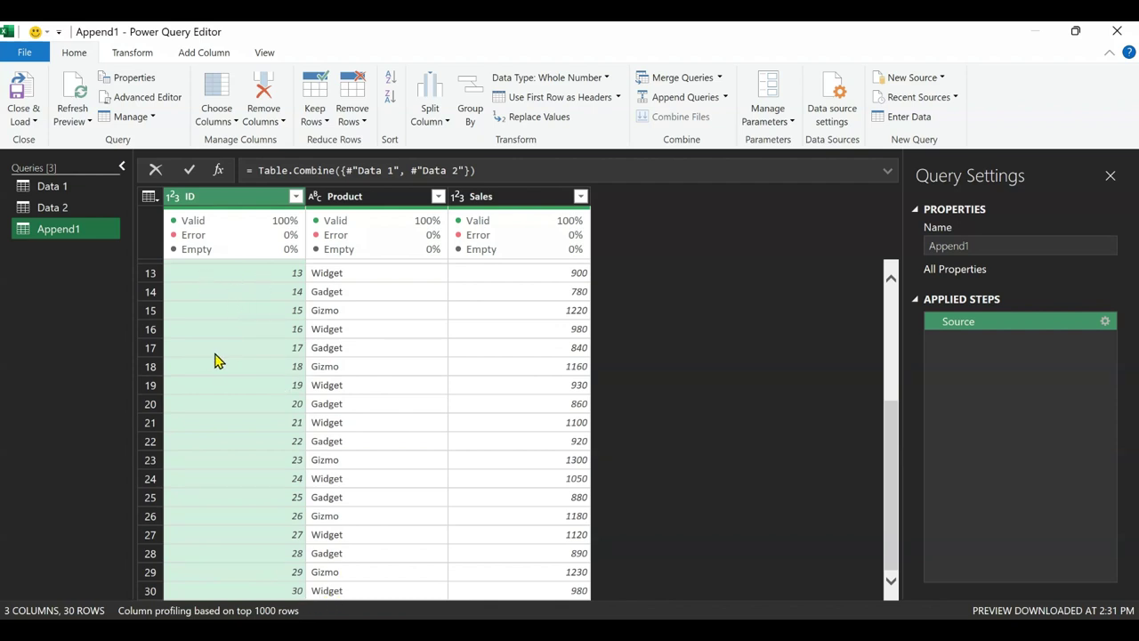
pyautogui.scroll(4, 595, 381)
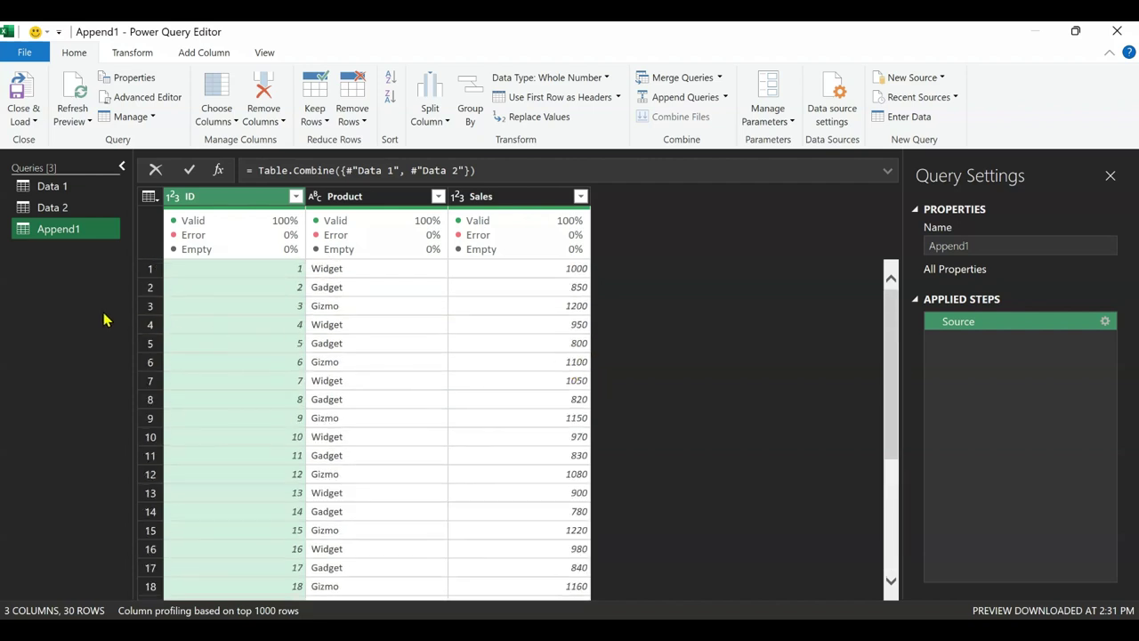
pyautogui.moveTo(284, 258)
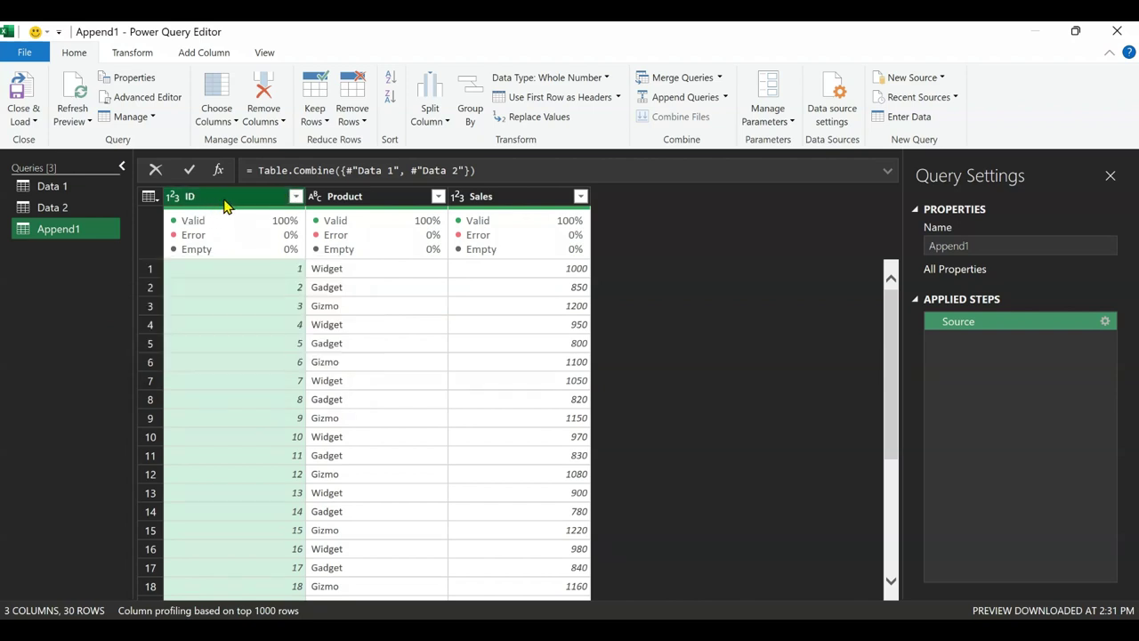
pyautogui.click(52, 187)
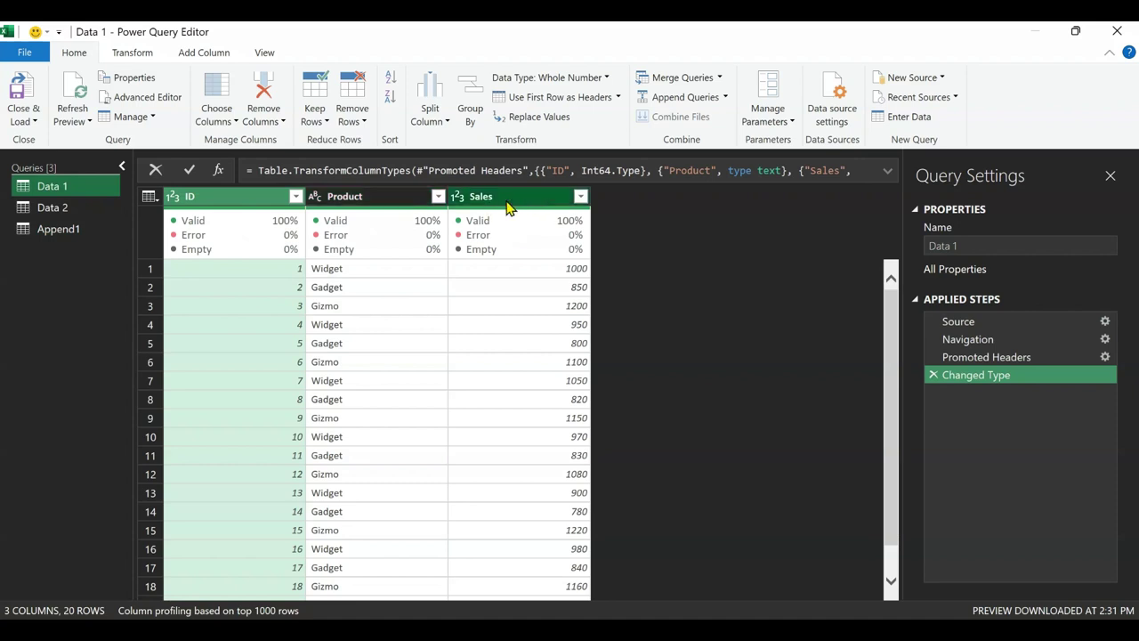
pyautogui.keyDown('ctrl'); pyautogui.click(62, 213); pyautogui.keyUp('ctrl')
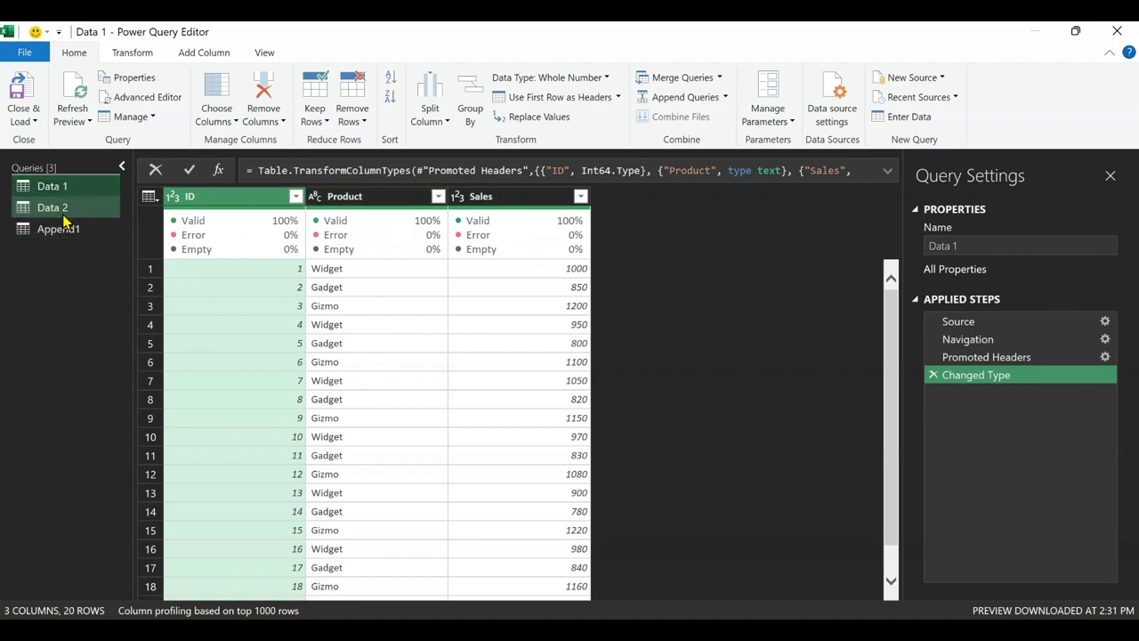
pyautogui.click(70, 216)
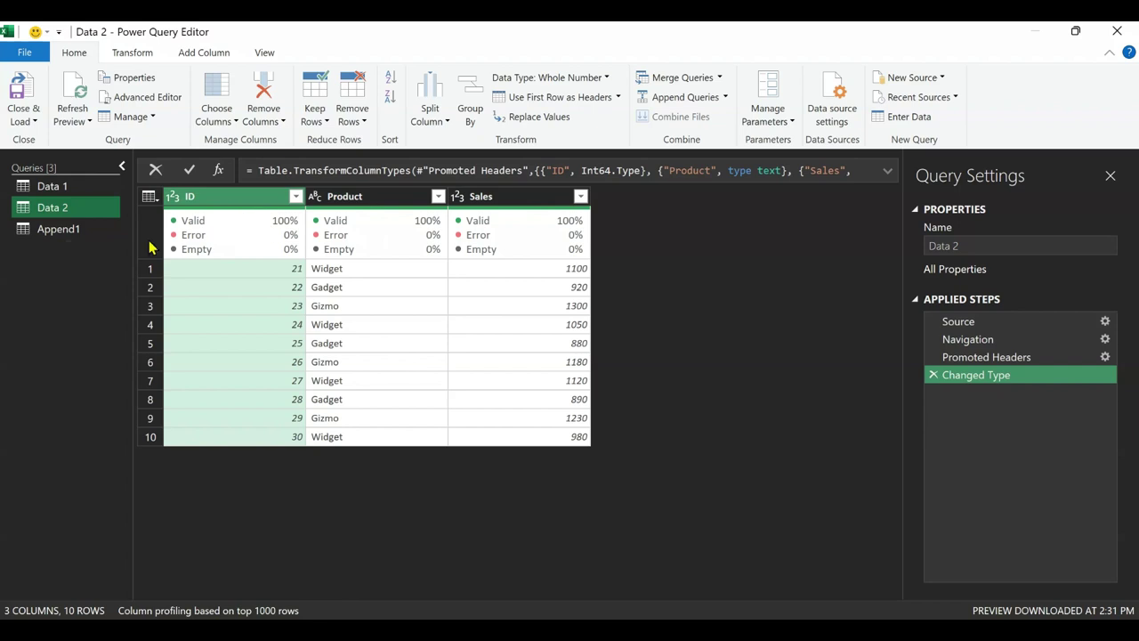
# Rename the appended query as Complete Data
pyautogui.click(75, 234)
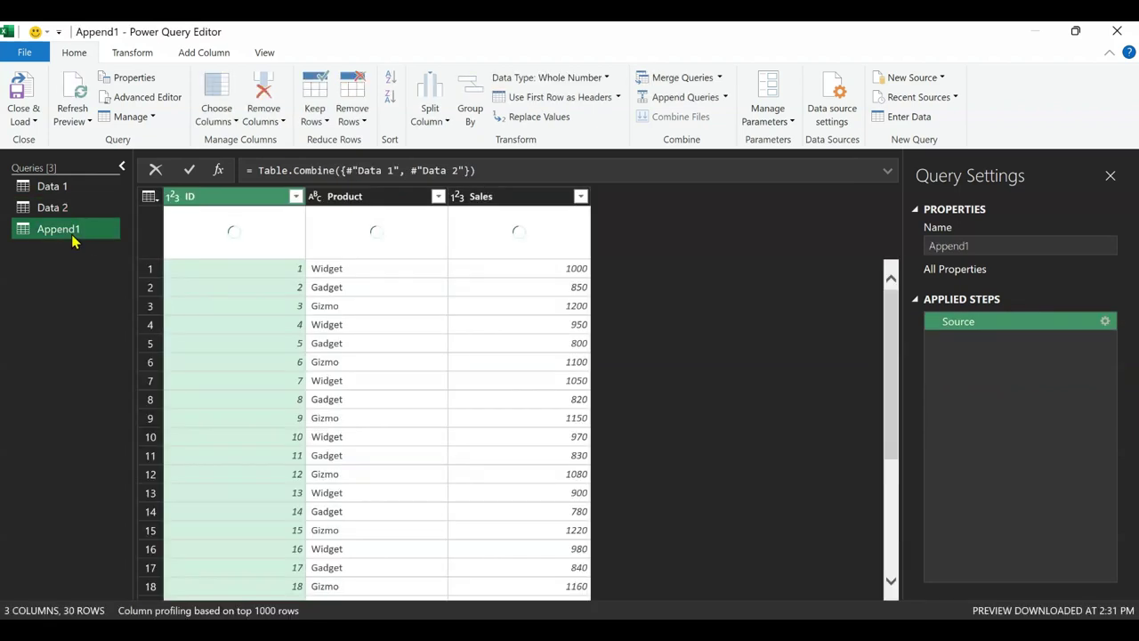
pyautogui.doubleClick(71, 233)
pyautogui.press('BackSpace')
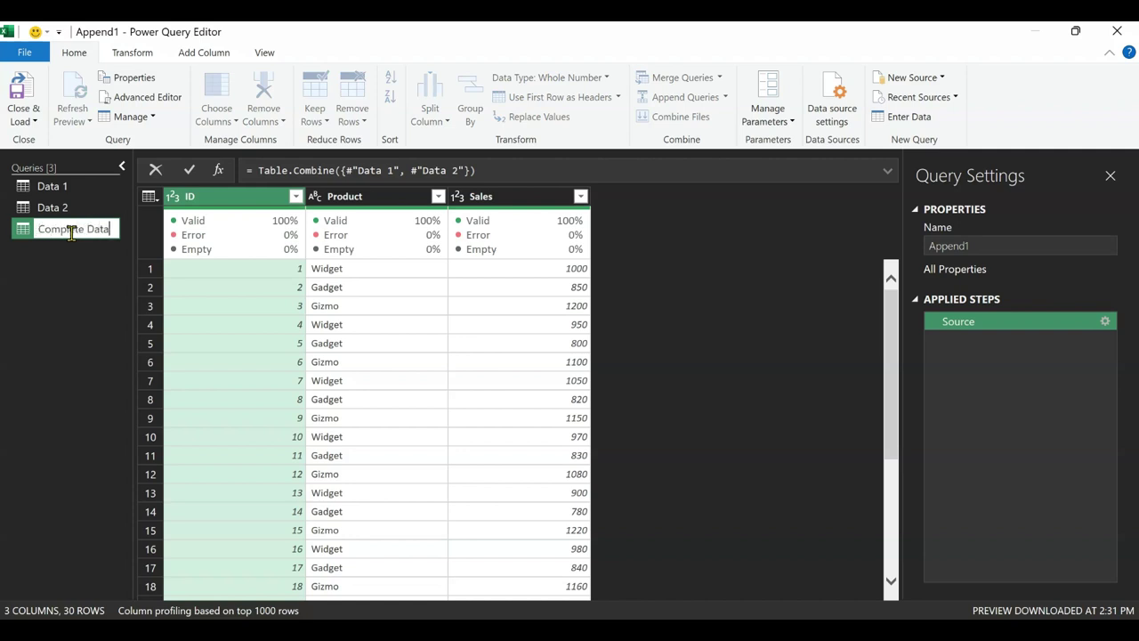
pyautogui.write('Complete Data')
pyautogui.press('Return')
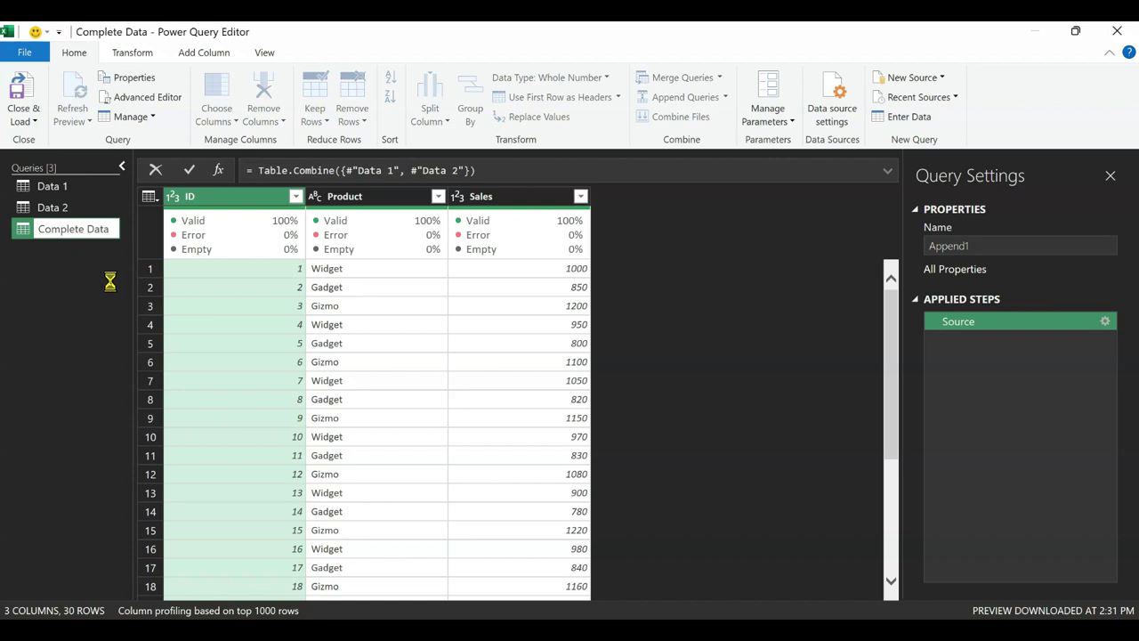